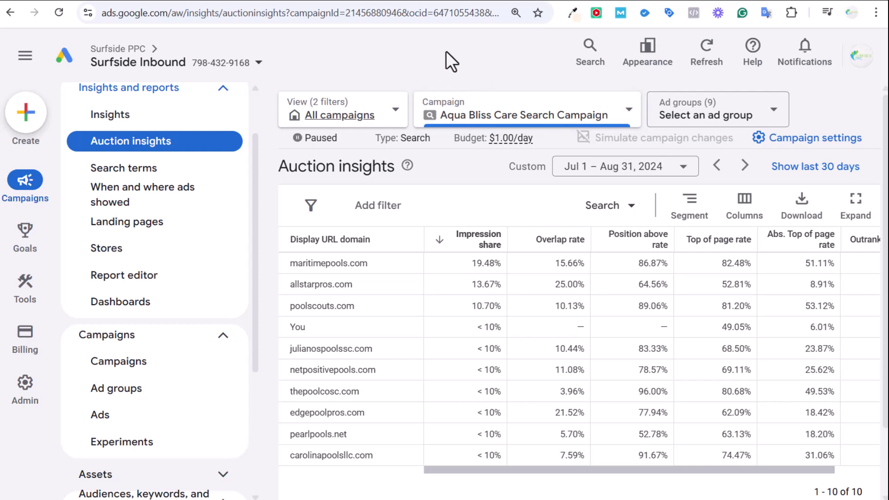
# Step: Open the Aqua Bliss Care Search Campaign's keyword list and review its Not eligible keywords
pyautogui.scroll(-2, 178, 363)
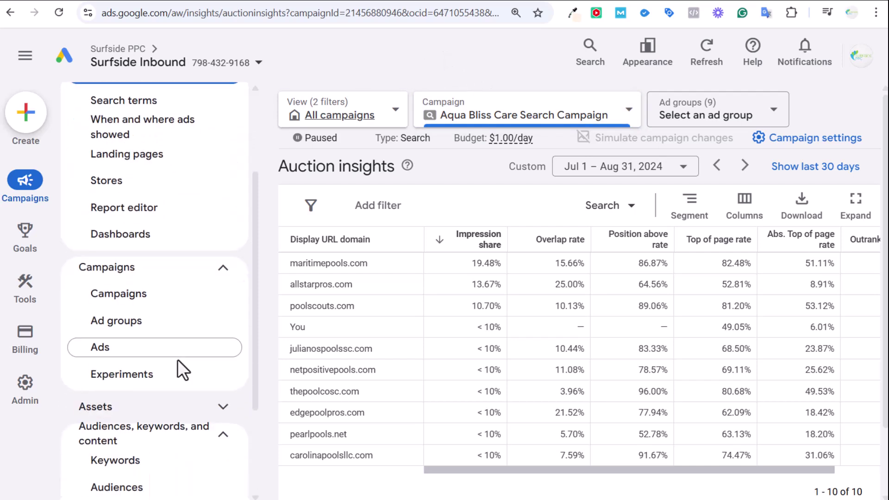
pyautogui.click(145, 461)
pyautogui.scroll(-3, 561, 215)
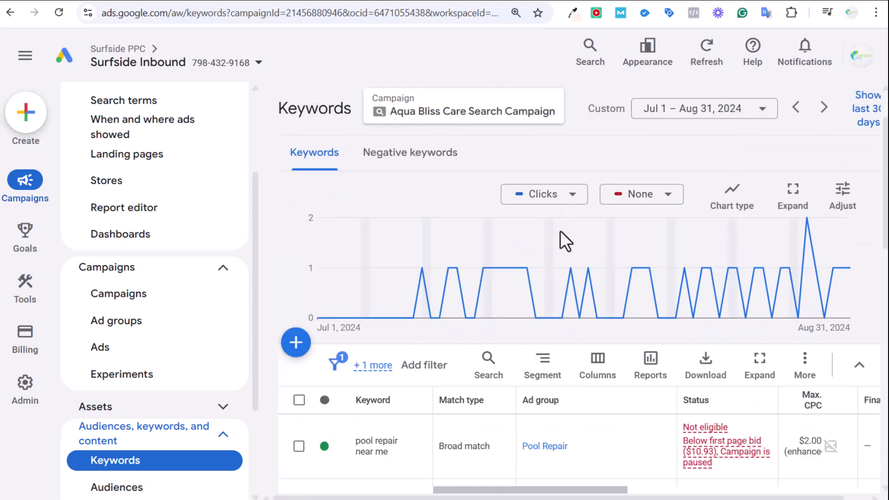
pyautogui.scroll(-2, 602, 361)
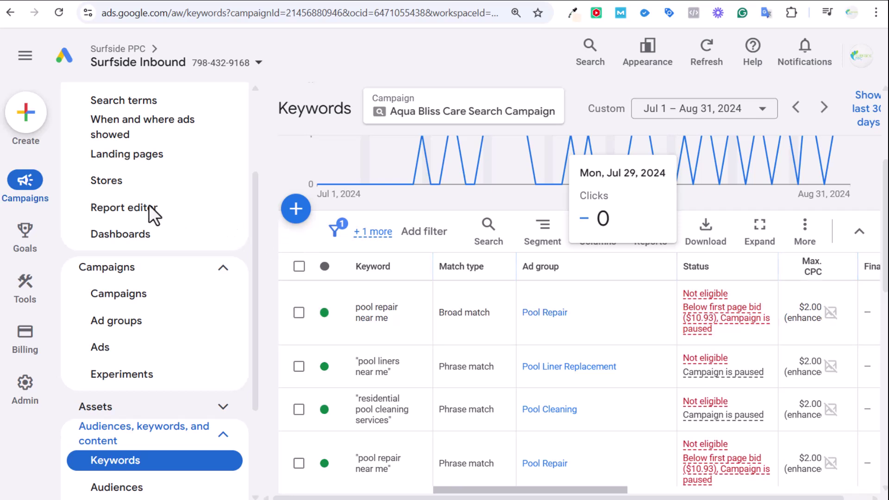
pyautogui.scroll(2, 153, 212)
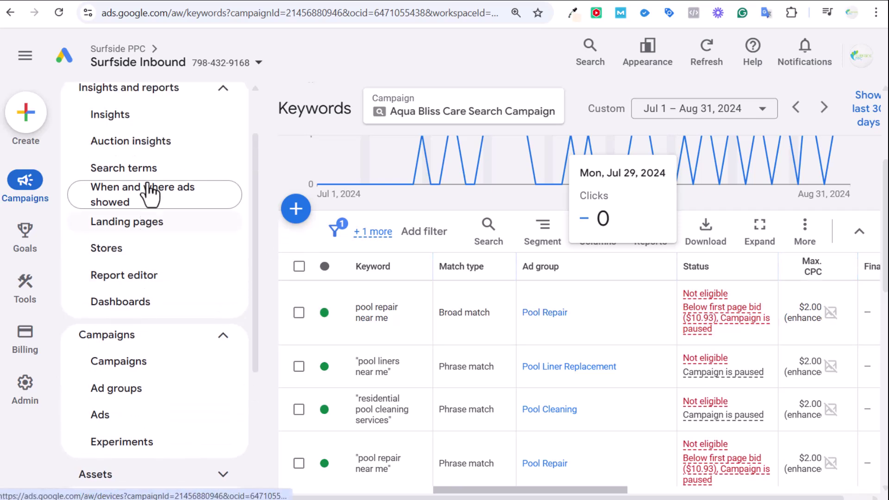
# Step: Return to Auction insights and compare Impression share across domains, led by maritimepools.com at 19.48%
pyautogui.click(144, 149)
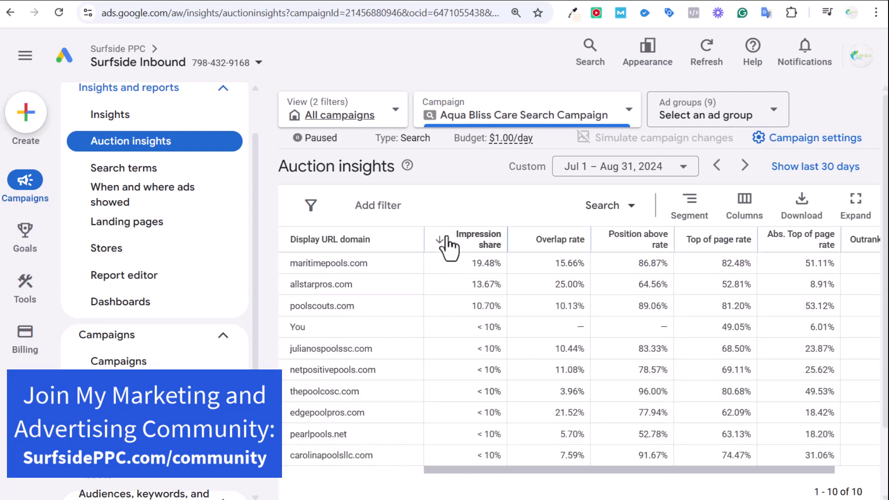
pyautogui.moveTo(456, 256)
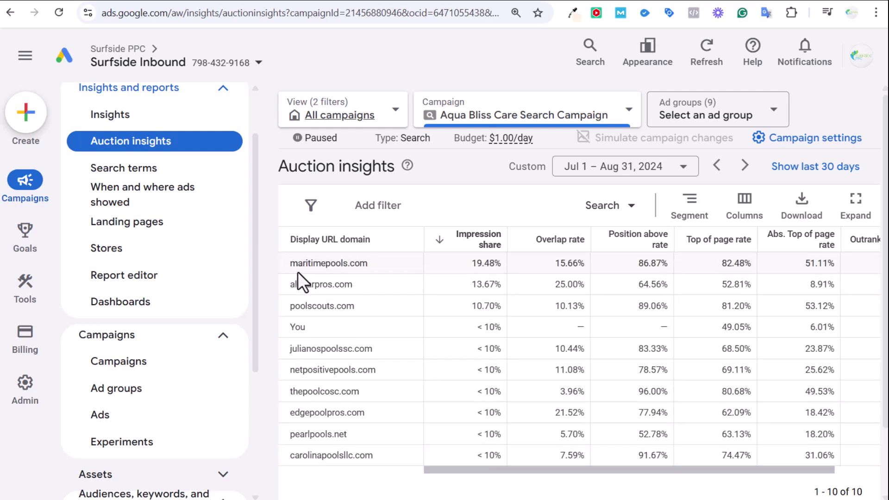
pyautogui.moveTo(298, 271); pyautogui.dragTo(357, 277)
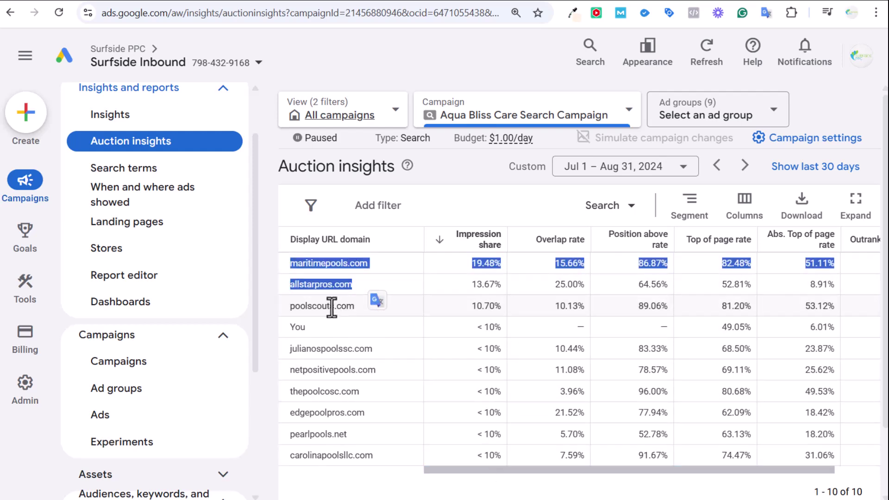
pyautogui.click(328, 289)
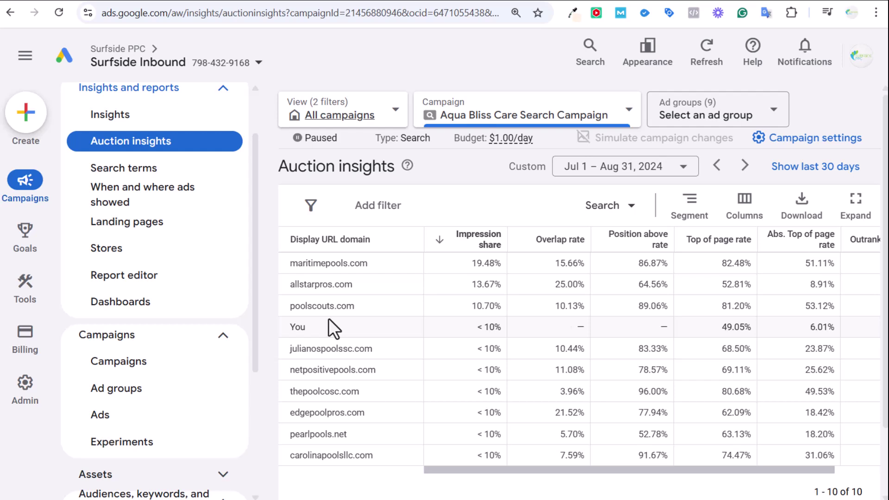
pyautogui.moveTo(508, 147)
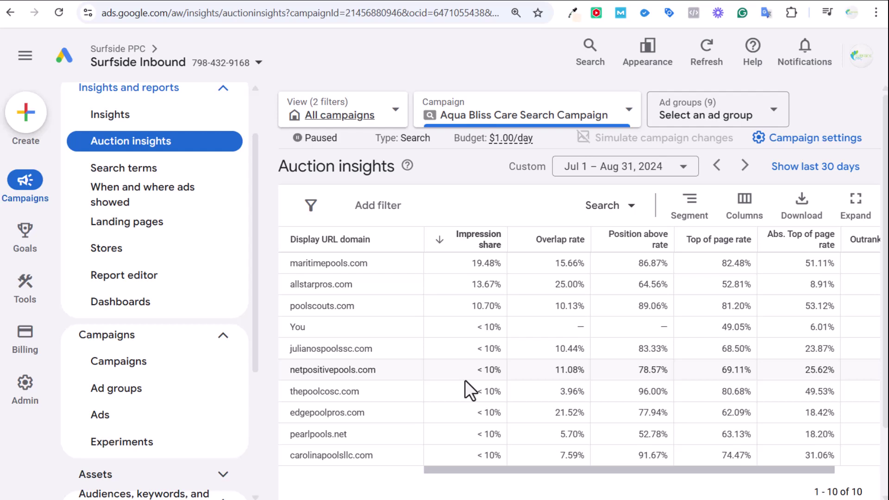
pyautogui.scroll(-2, 169, 430)
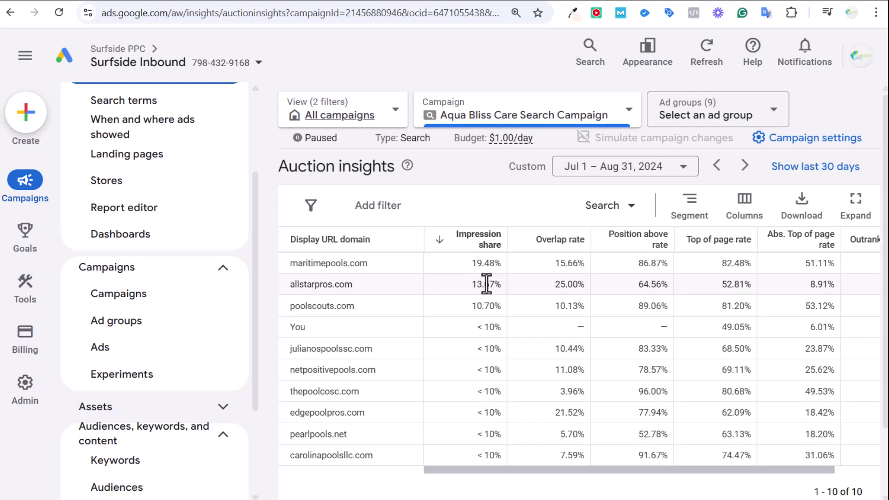
pyautogui.moveTo(515, 470); pyautogui.dragTo(540, 439)
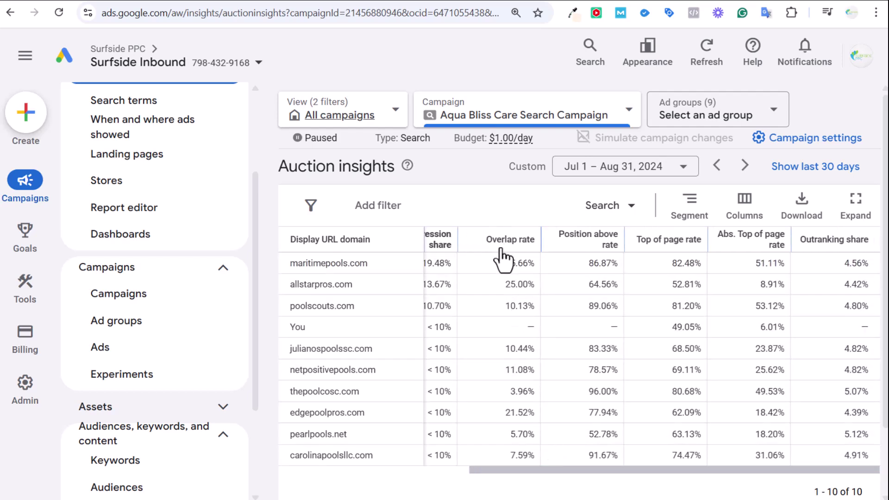
pyautogui.moveTo(501, 243)
pyautogui.moveTo(506, 262); pyautogui.dragTo(509, 262)
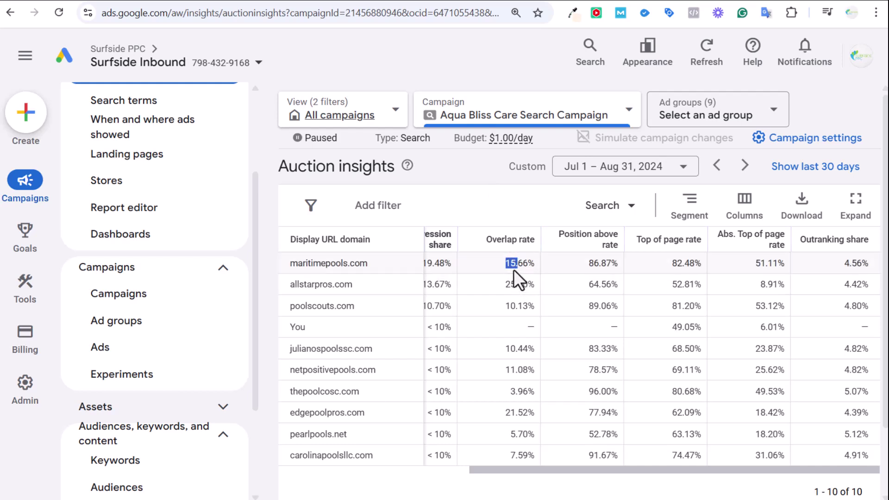
pyautogui.click(512, 270)
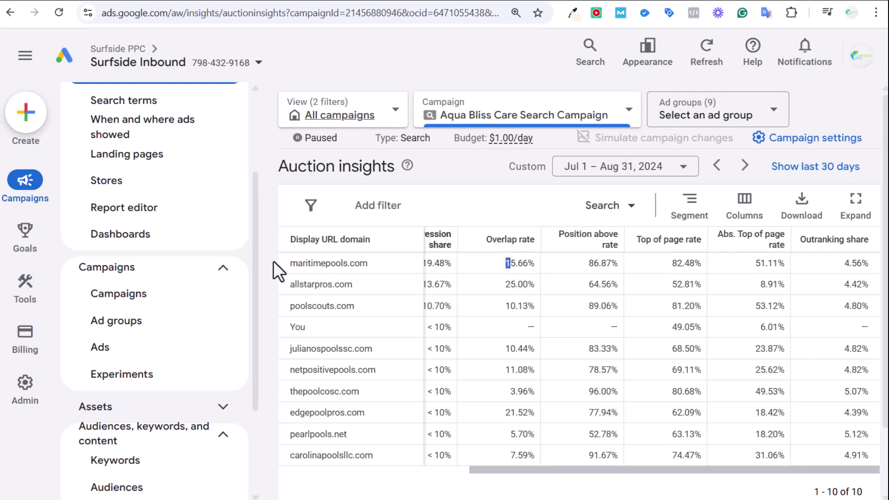
pyautogui.moveTo(519, 277); pyautogui.dragTo(530, 281)
pyautogui.moveTo(293, 284); pyautogui.dragTo(353, 284)
pyautogui.click(347, 286)
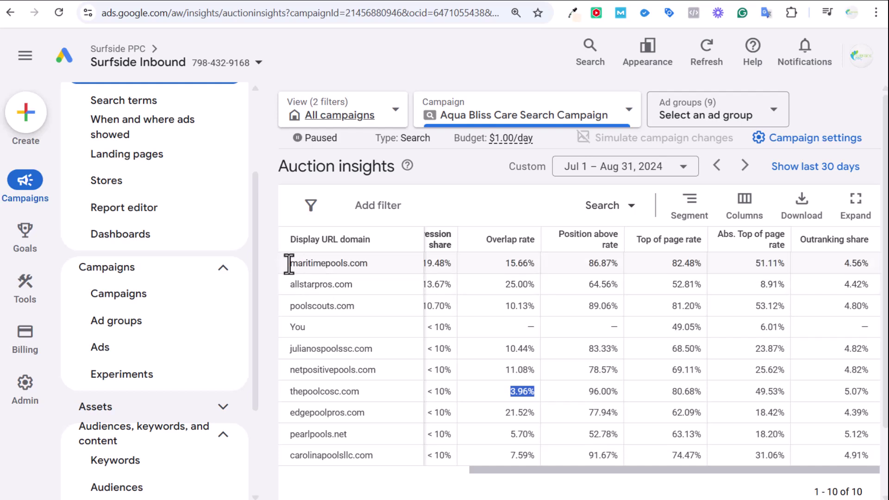
pyautogui.moveTo(289, 264); pyautogui.dragTo(533, 289)
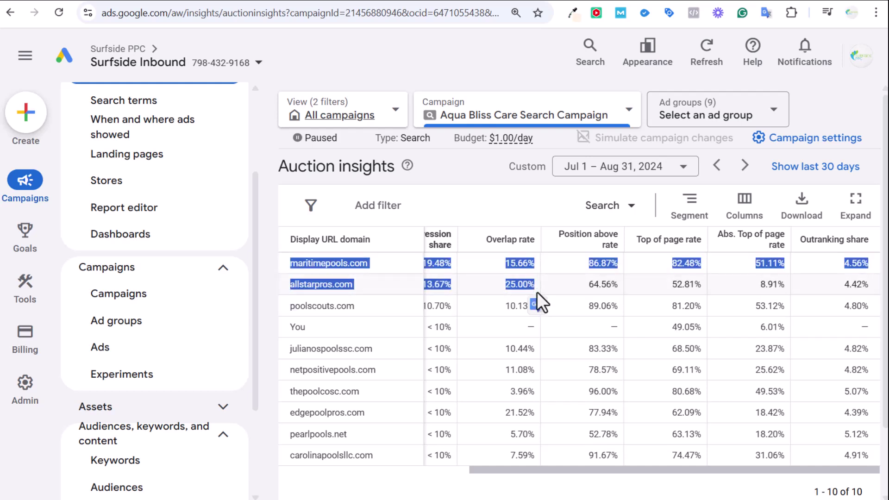
pyautogui.moveTo(288, 412); pyautogui.dragTo(574, 418)
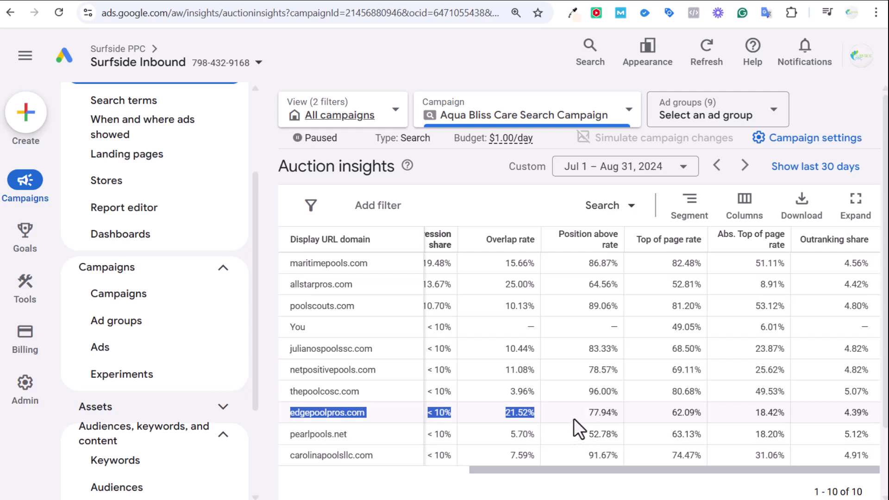
pyautogui.click(291, 347)
pyautogui.moveTo(324, 356); pyautogui.dragTo(539, 370)
pyautogui.click(509, 385)
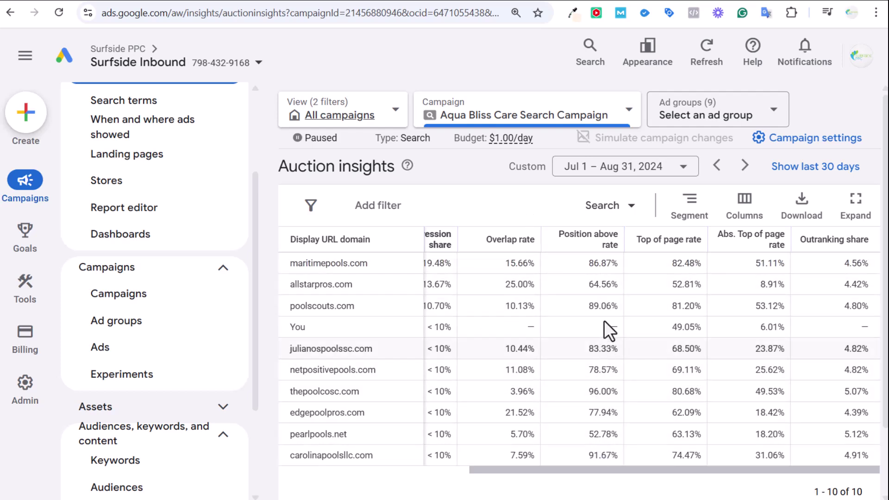
# Step: Highlight the Position above rates for pearlpools.net (52.78%) and allstarpros.com (64.56%)
pyautogui.moveTo(588, 434); pyautogui.dragTo(610, 434)
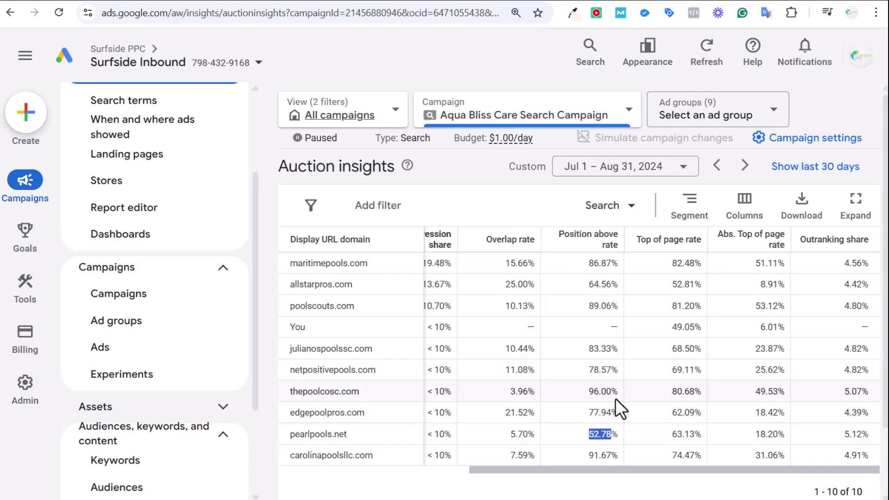
pyautogui.click(634, 370)
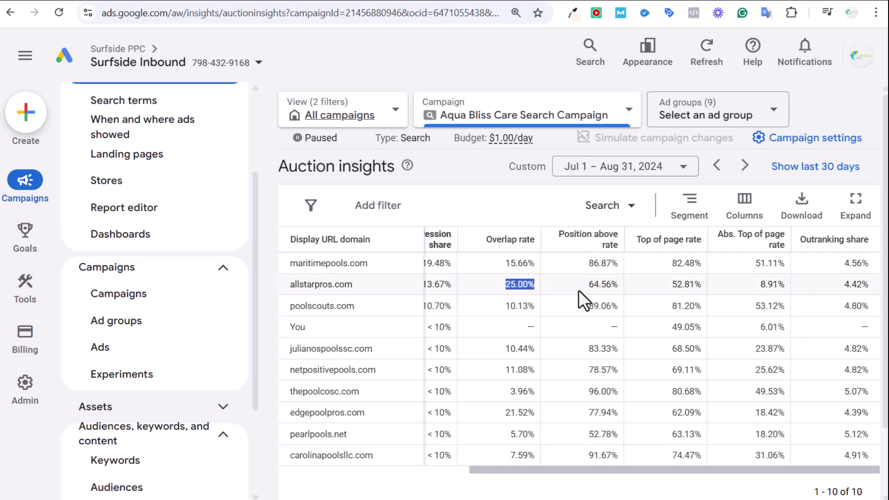
pyautogui.moveTo(586, 284); pyautogui.dragTo(604, 284)
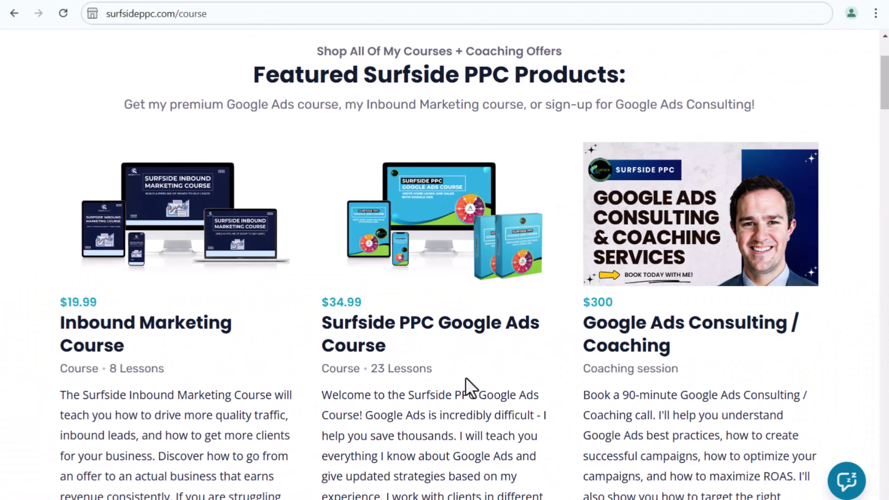
# Step: Open the Surfside PPC Google Ads Course product page from surfsideppc.com/course
pyautogui.click(391, 341)
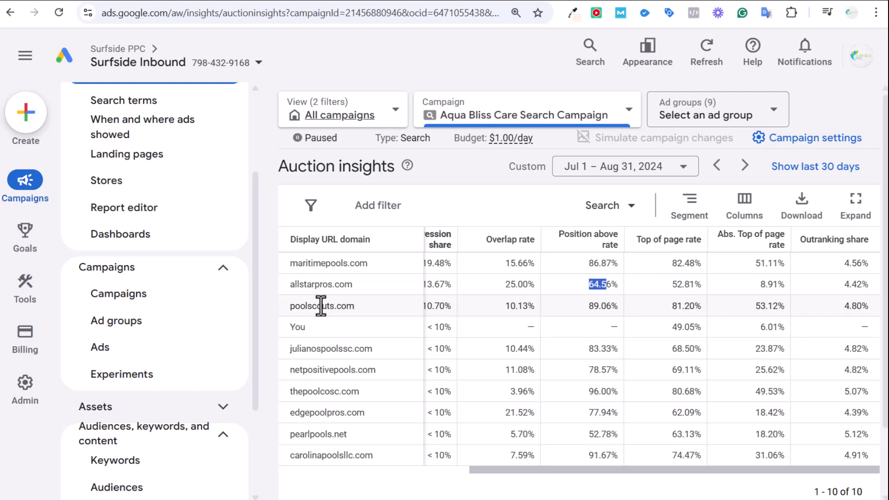
pyautogui.moveTo(592, 258)
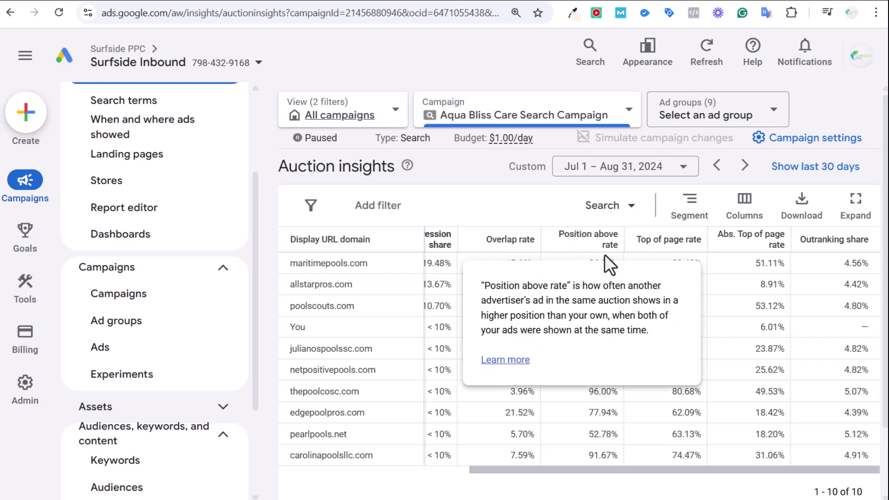
pyautogui.moveTo(588, 284); pyautogui.dragTo(606, 284)
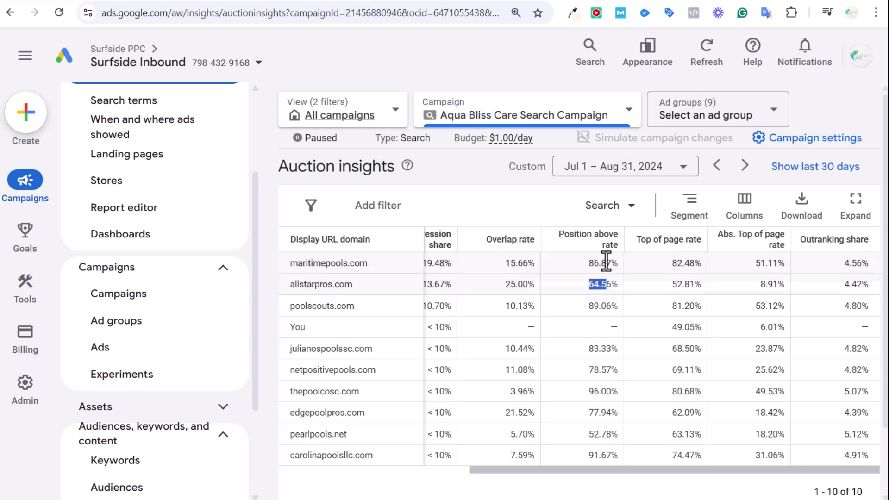
pyautogui.moveTo(585, 433); pyautogui.dragTo(626, 428)
pyautogui.click(586, 426)
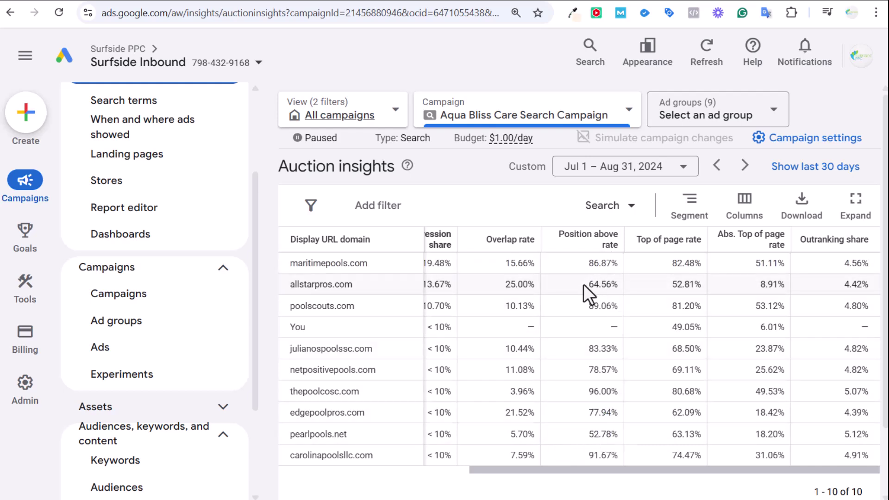
pyautogui.moveTo(584, 283); pyautogui.dragTo(607, 284)
pyautogui.click(600, 285)
pyautogui.moveTo(665, 245)
pyautogui.moveTo(504, 284); pyautogui.dragTo(536, 285)
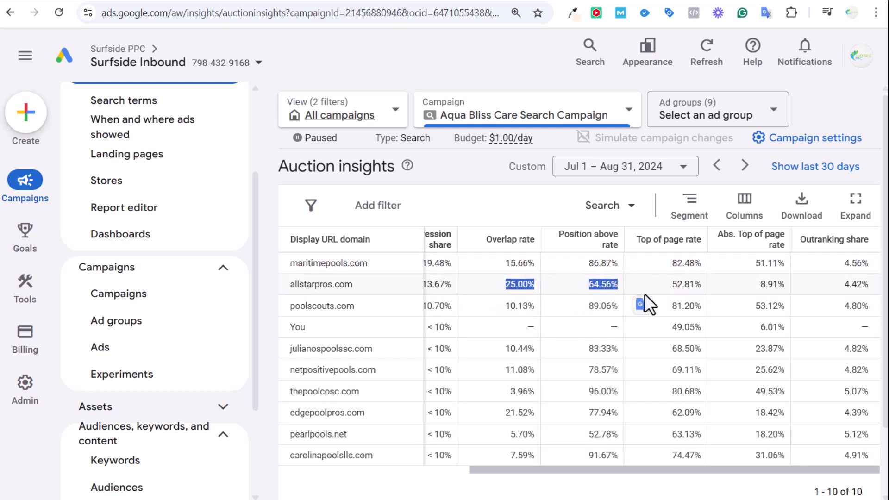
pyautogui.click(511, 279)
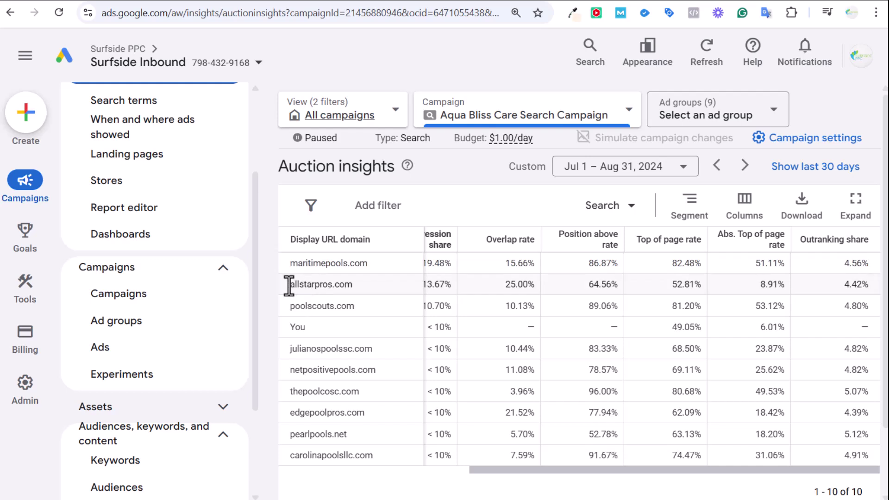
pyautogui.moveTo(288, 284); pyautogui.dragTo(315, 283)
pyautogui.moveTo(787, 286); pyautogui.dragTo(767, 285)
pyautogui.click(717, 299)
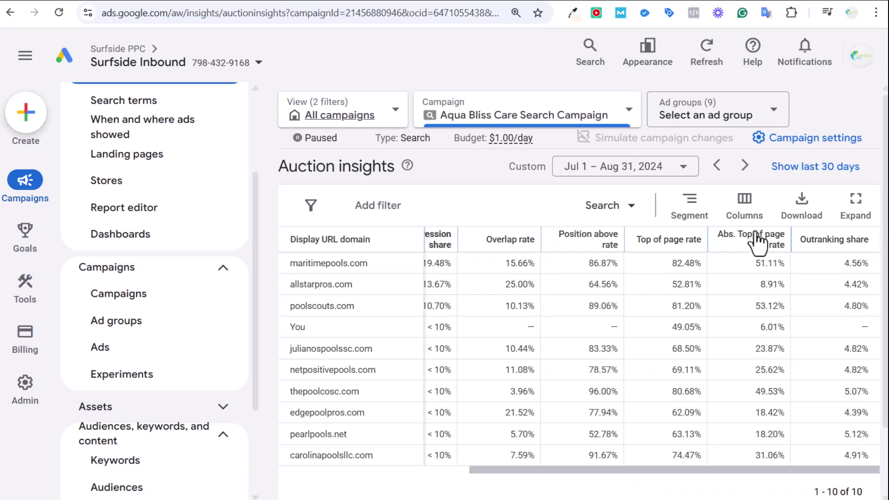
pyautogui.moveTo(755, 263); pyautogui.dragTo(782, 263)
pyautogui.moveTo(754, 306); pyautogui.dragTo(785, 307)
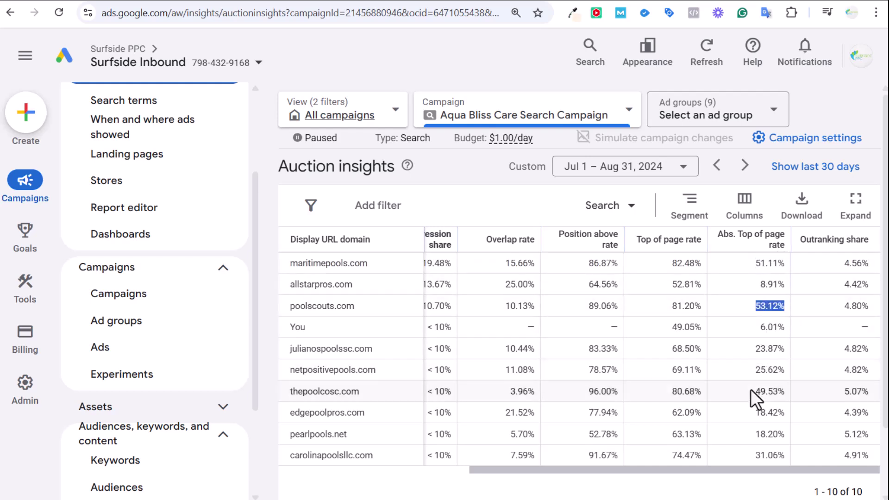
pyautogui.moveTo(751, 390); pyautogui.dragTo(798, 398)
pyautogui.click(802, 396)
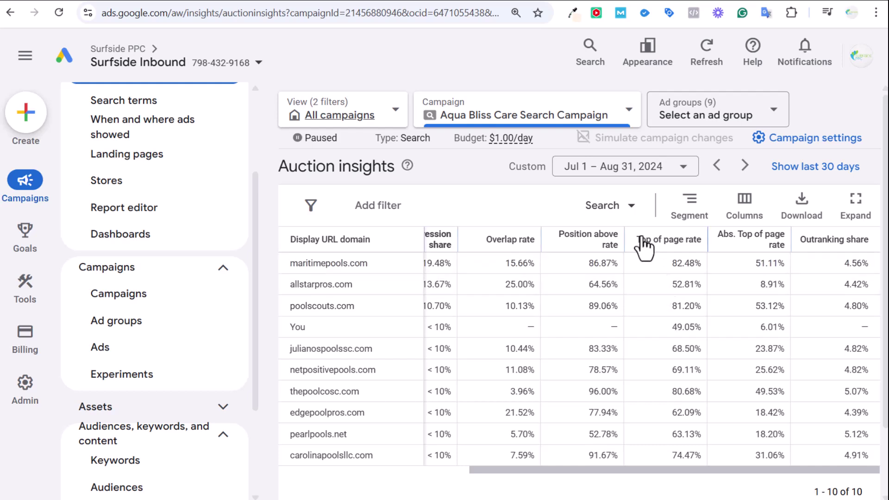
pyautogui.moveTo(640, 243)
pyautogui.moveTo(855, 254)
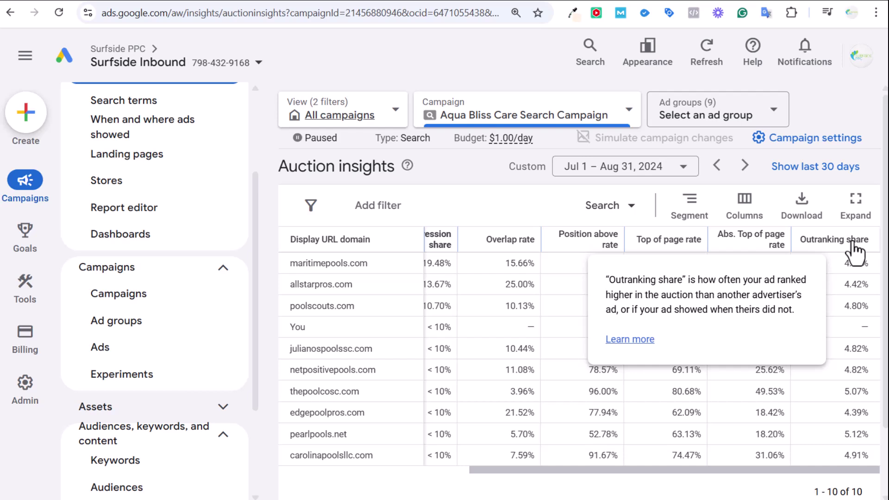
pyautogui.moveTo(842, 263); pyautogui.dragTo(868, 300)
pyautogui.click(868, 301)
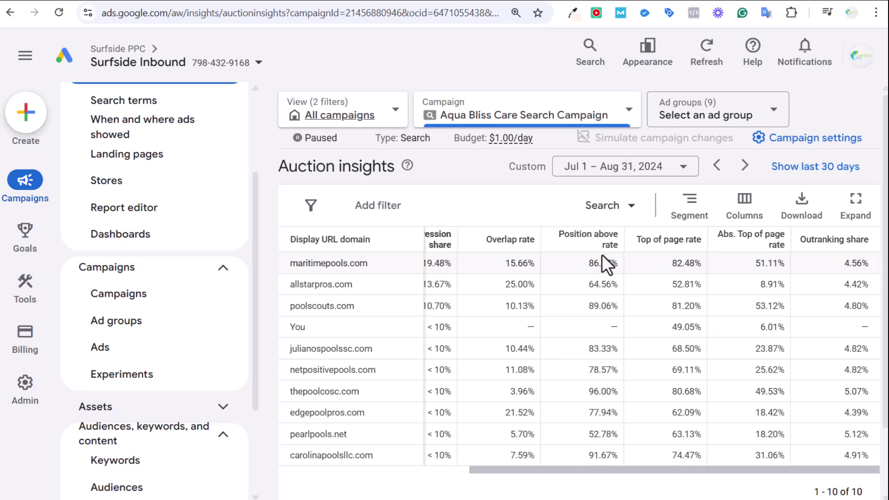
# Step: Scroll the table back to Impression share and highlight Overlap rates 25.00% (allstarpros.com) and 3.96% (thepoolcosc.com)
pyautogui.moveTo(601, 245)
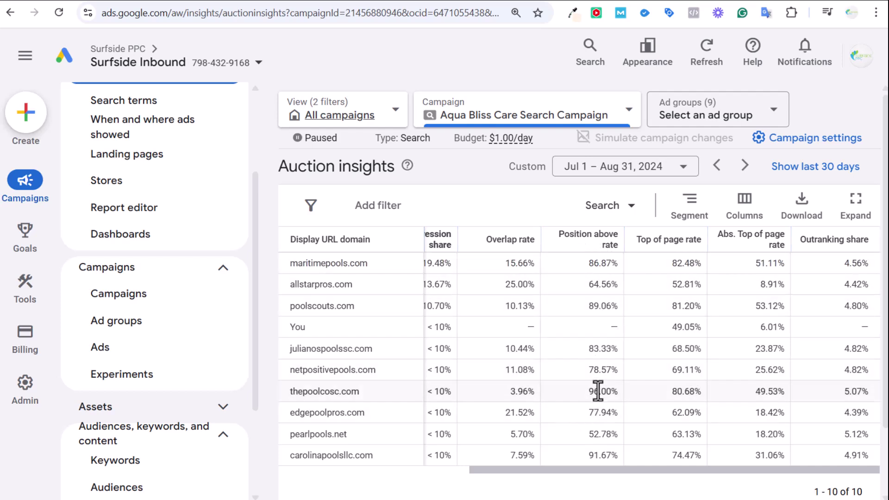
pyautogui.moveTo(494, 473); pyautogui.dragTo(456, 472)
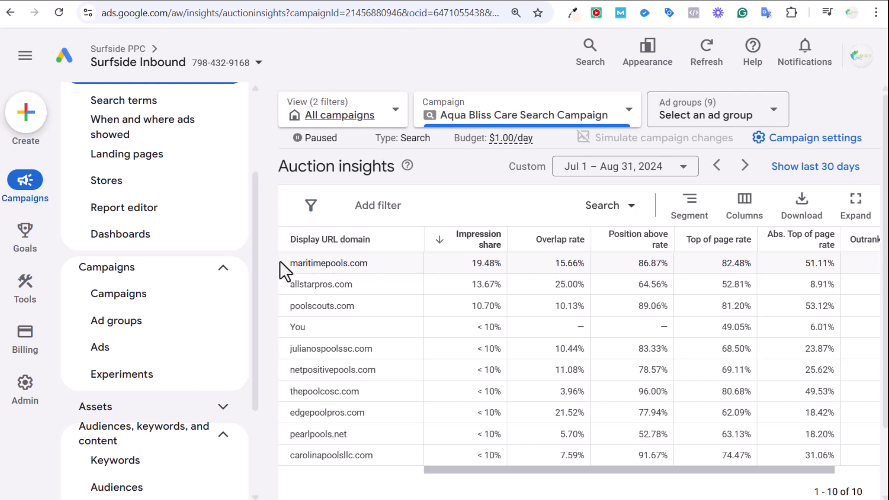
pyautogui.moveTo(549, 285); pyautogui.dragTo(601, 279)
pyautogui.click(572, 291)
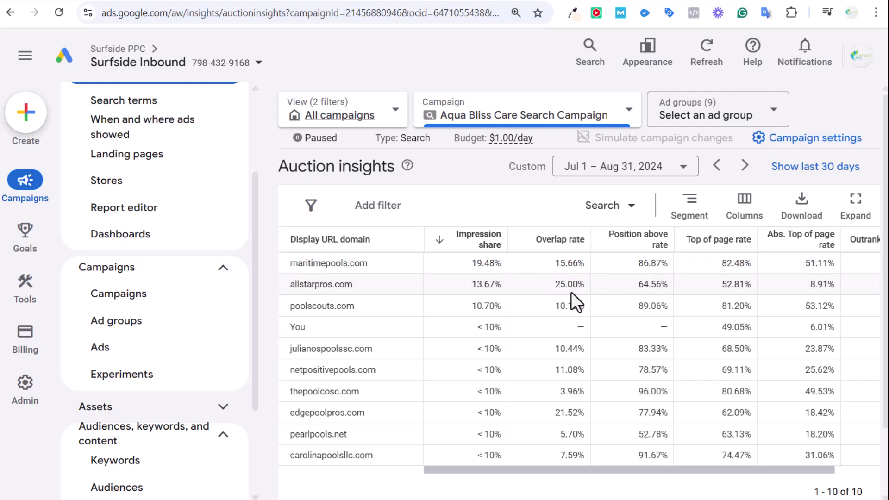
pyautogui.moveTo(556, 395); pyautogui.dragTo(585, 392)
pyautogui.click(601, 390)
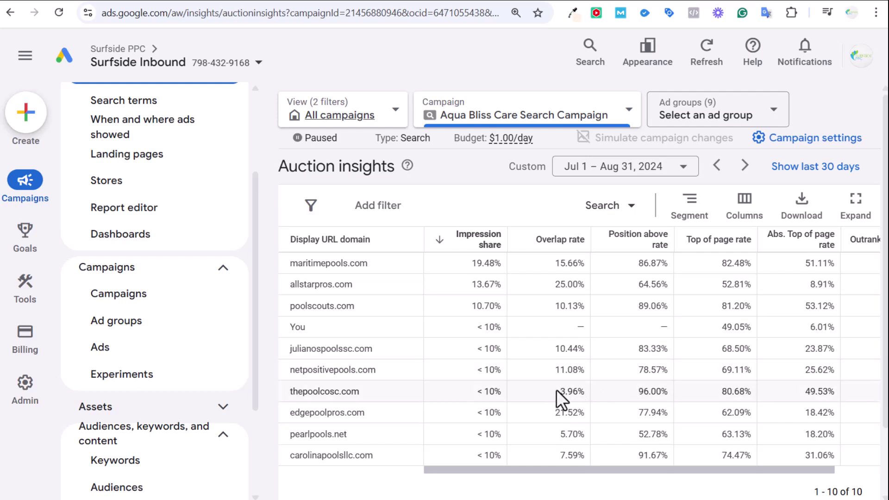
pyautogui.moveTo(554, 387); pyautogui.dragTo(582, 391)
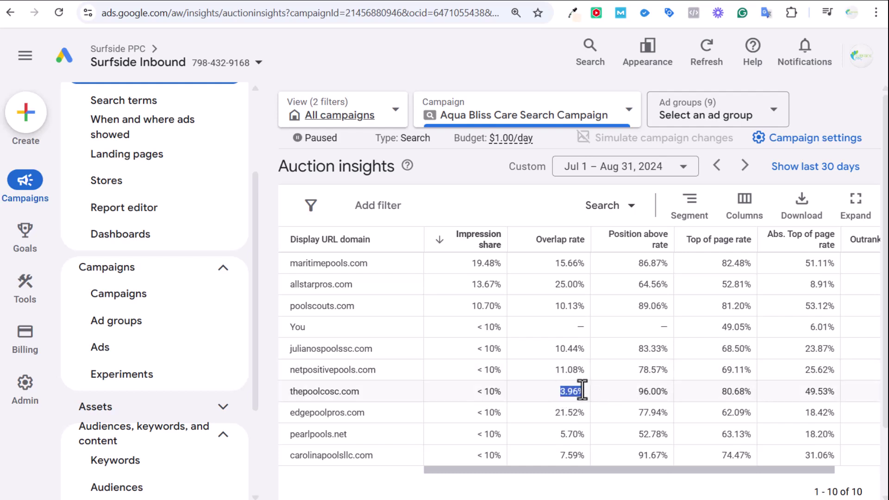
pyautogui.click(606, 388)
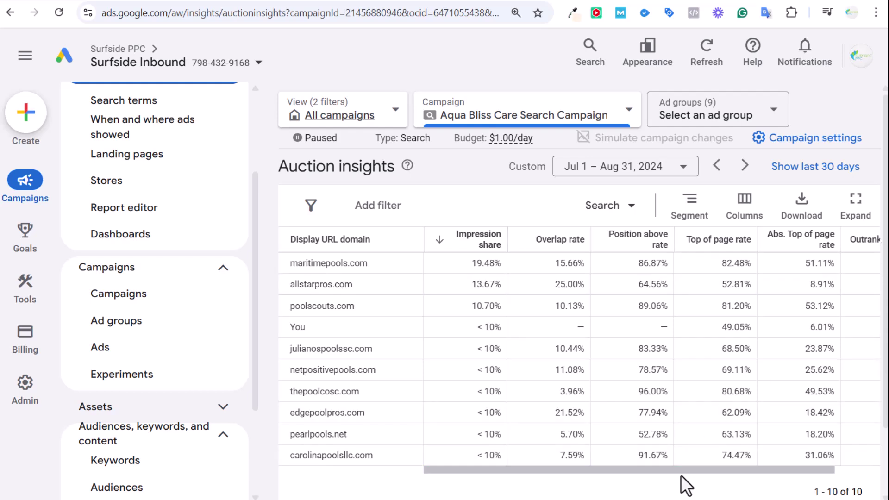
pyautogui.moveTo(681, 469); pyautogui.dragTo(736, 470)
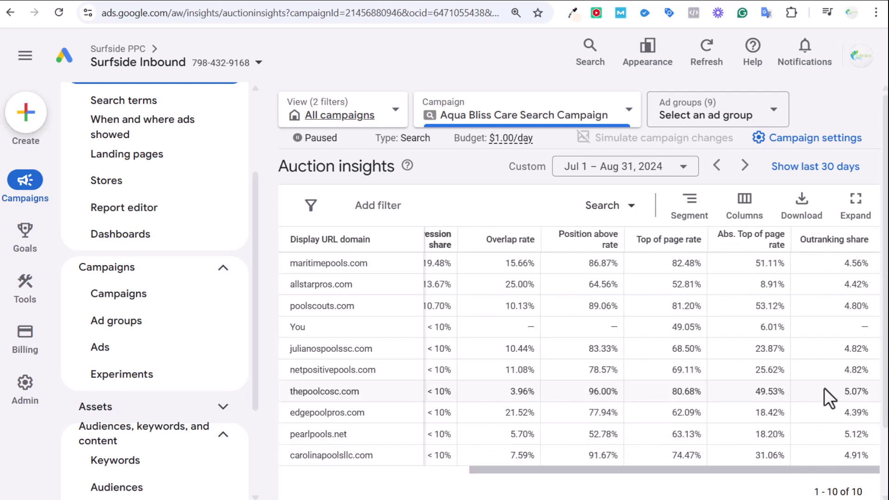
pyautogui.moveTo(555, 469); pyautogui.dragTo(509, 470)
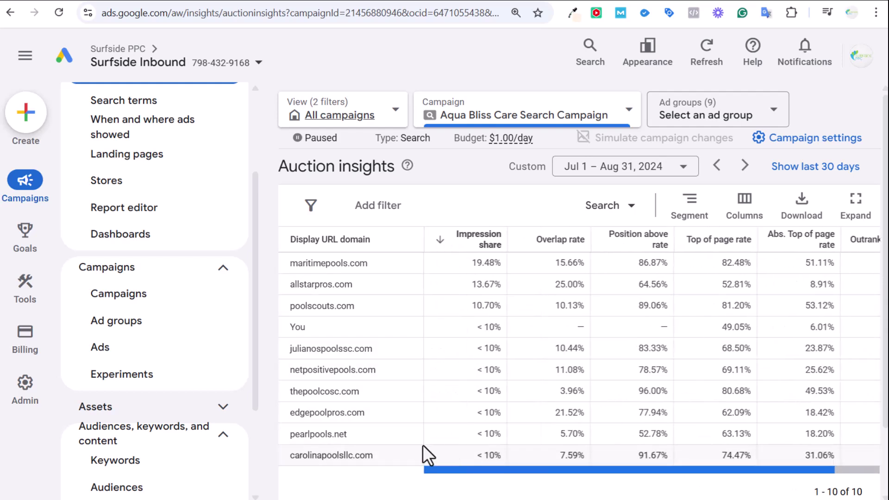